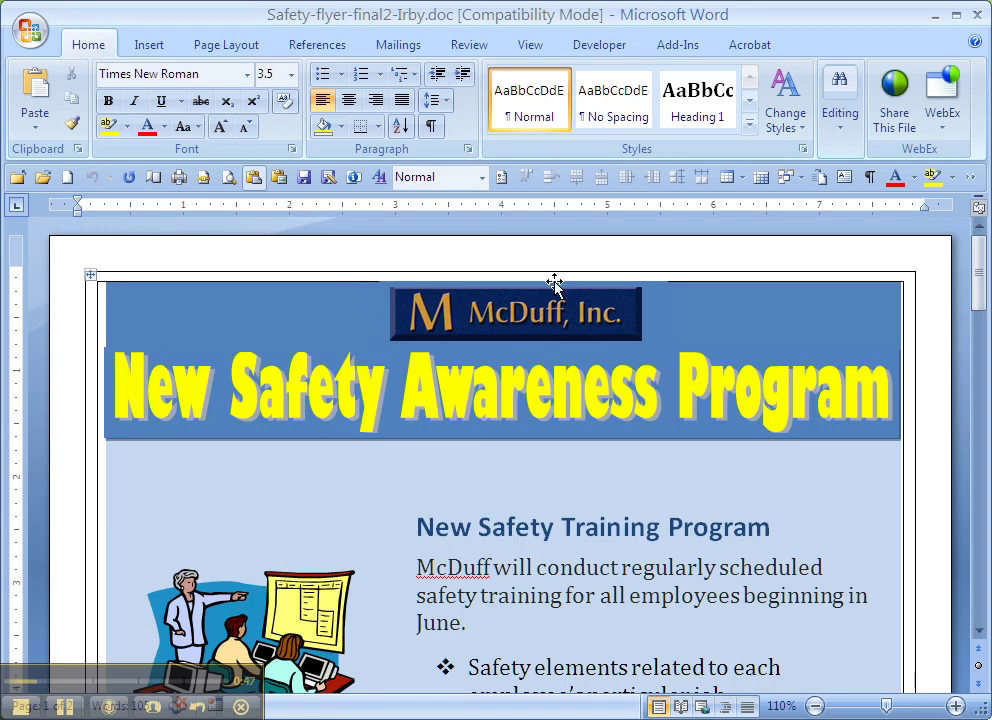
# - Nudge the text box holding the McDuff, Inc. logo slightly down within the header band
pyautogui.click(412, 310)
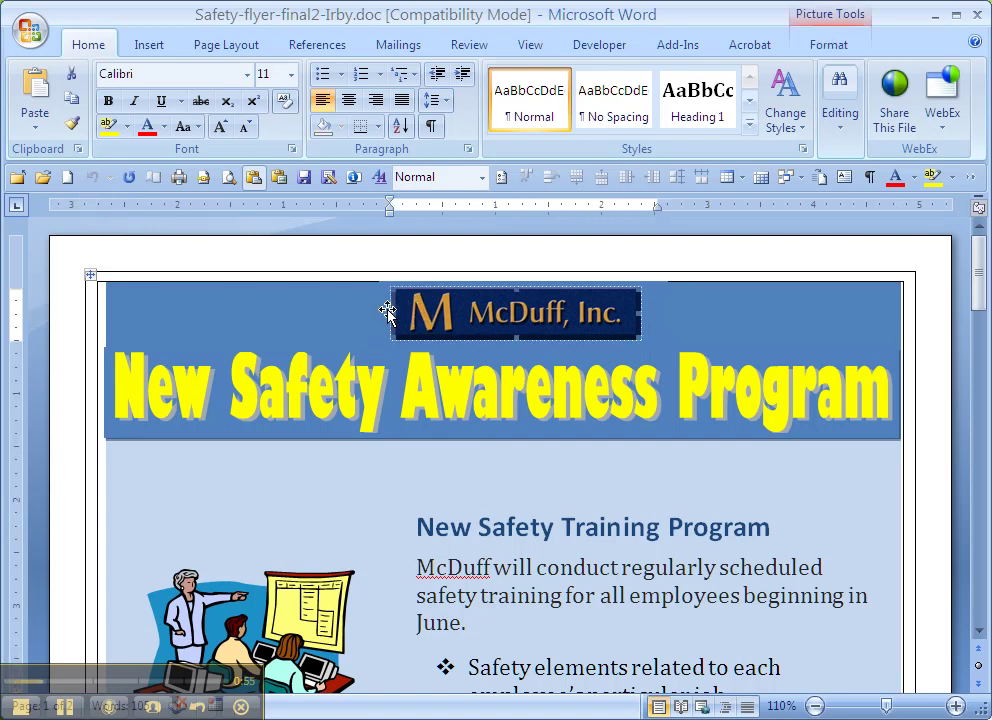
pyautogui.click(383, 310)
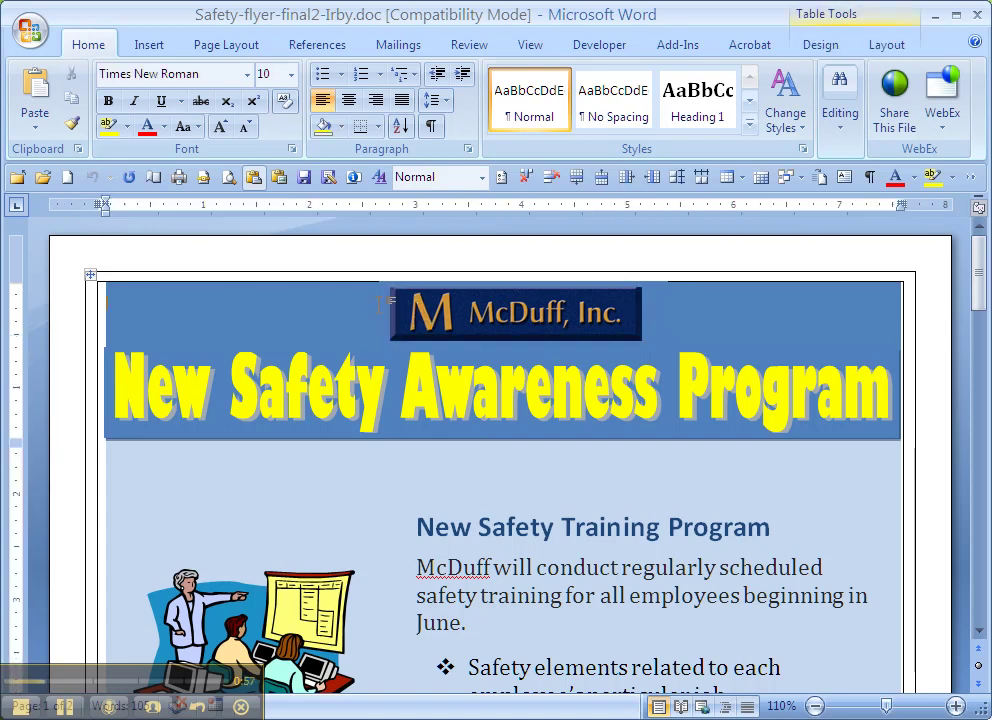
pyautogui.click(388, 310)
pyautogui.click(381, 306)
pyautogui.click(458, 317)
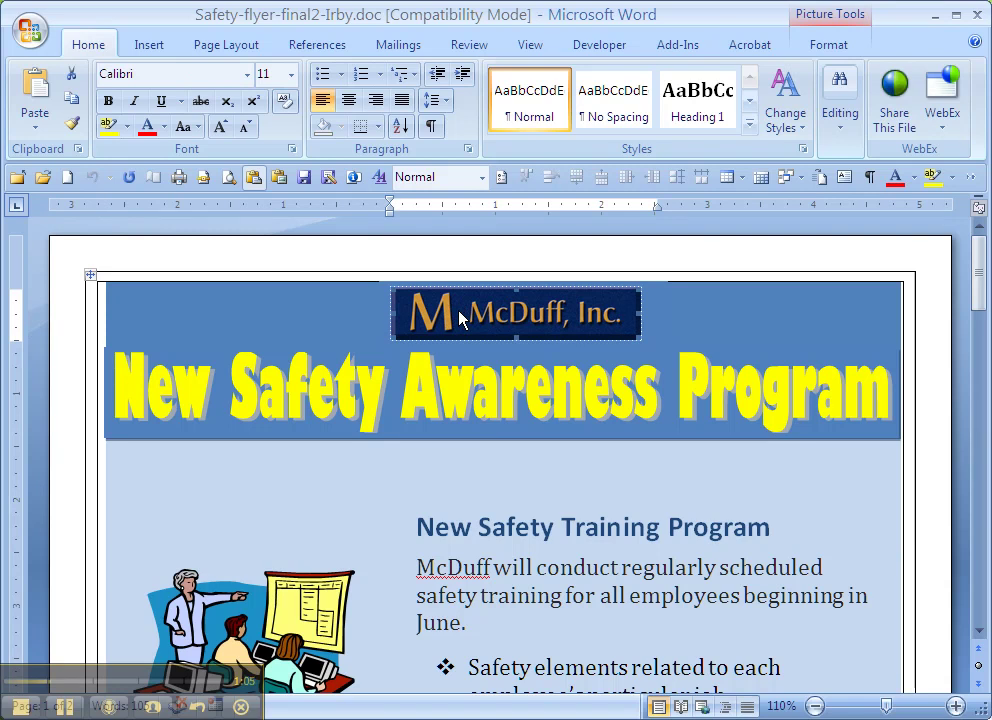
pyautogui.click(459, 316)
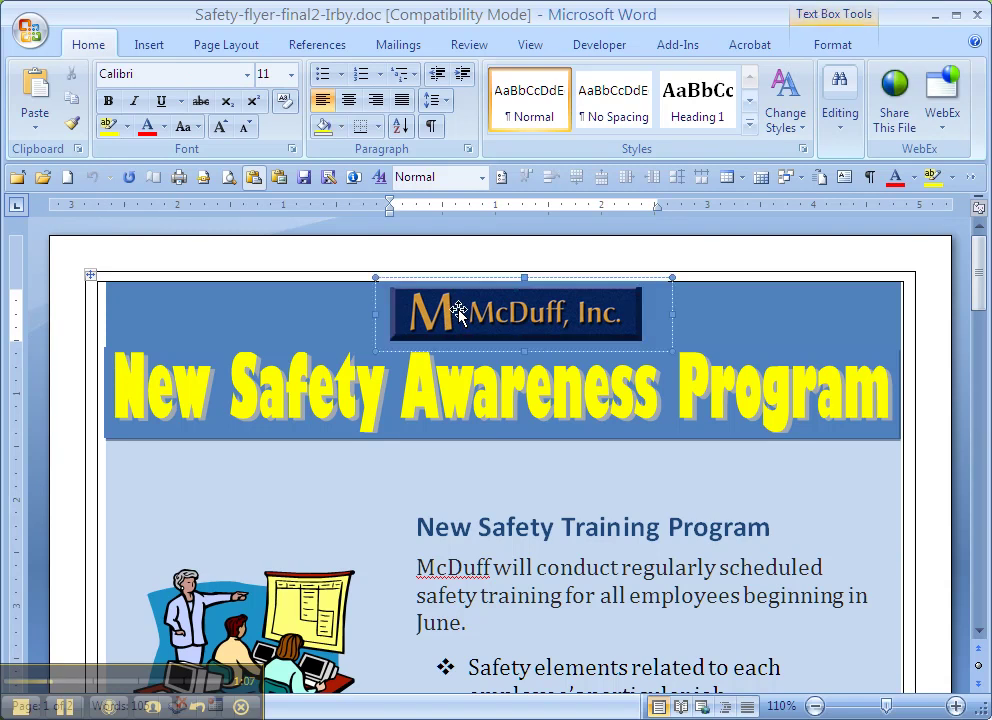
pyautogui.click(376, 297)
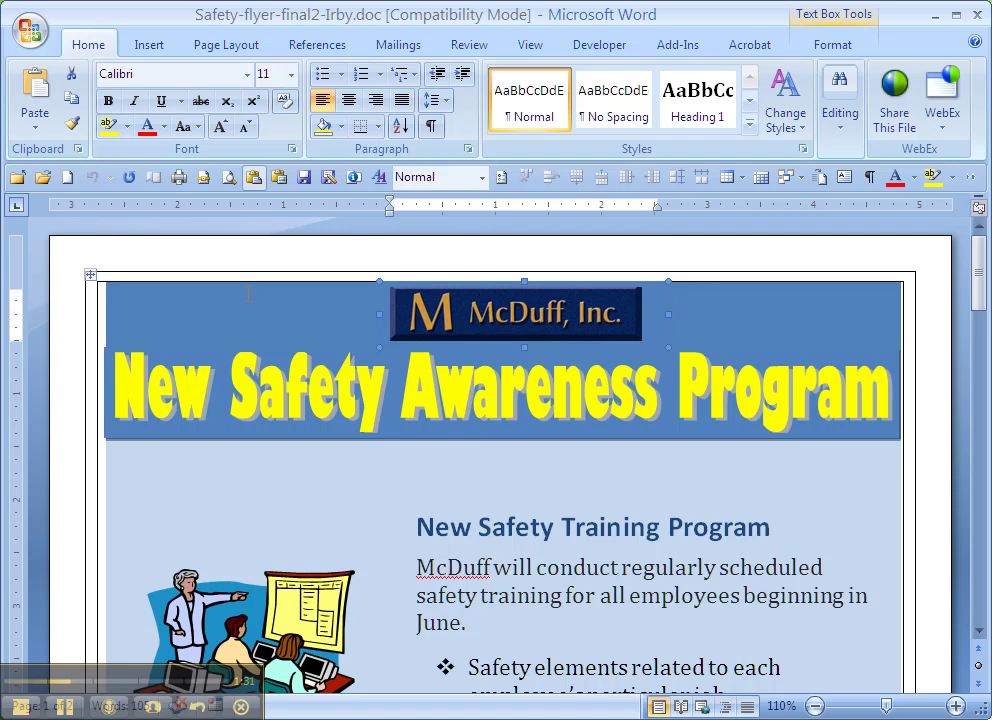
pyautogui.press('Down')
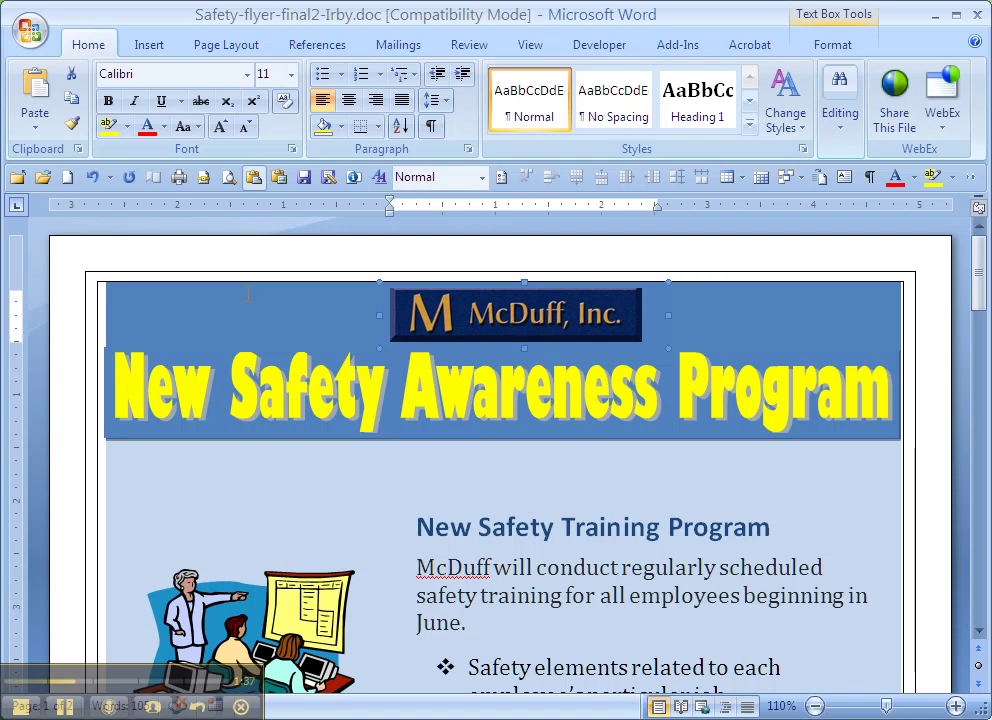
pyautogui.click(312, 320)
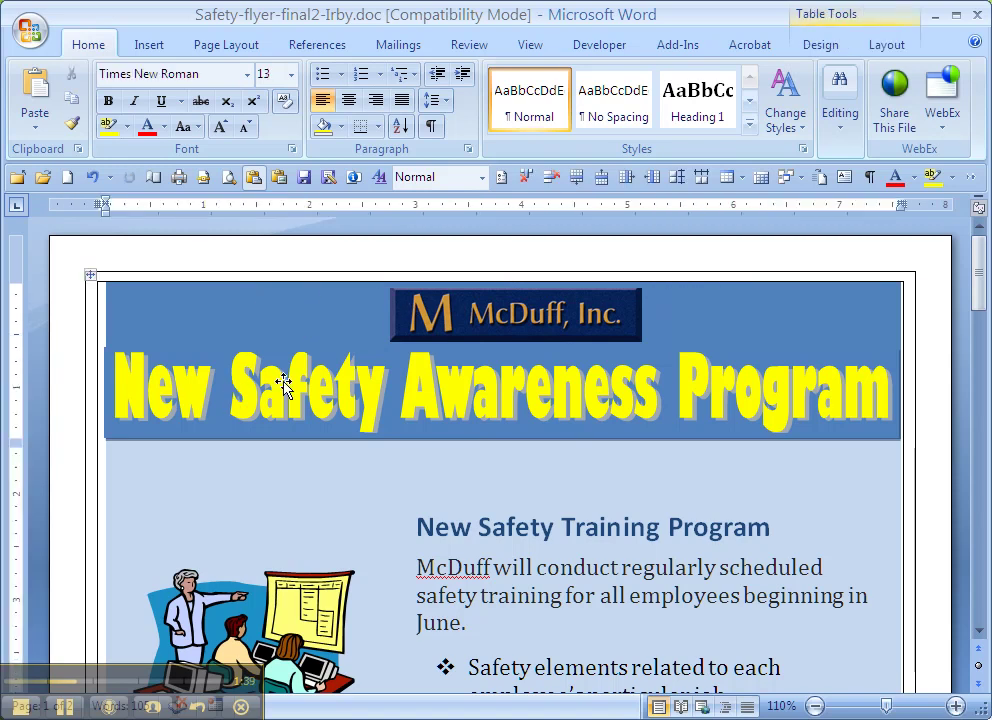
# - Remove the shadow effect from the text box around the New Safety Awareness Program title
pyautogui.click(300, 385)
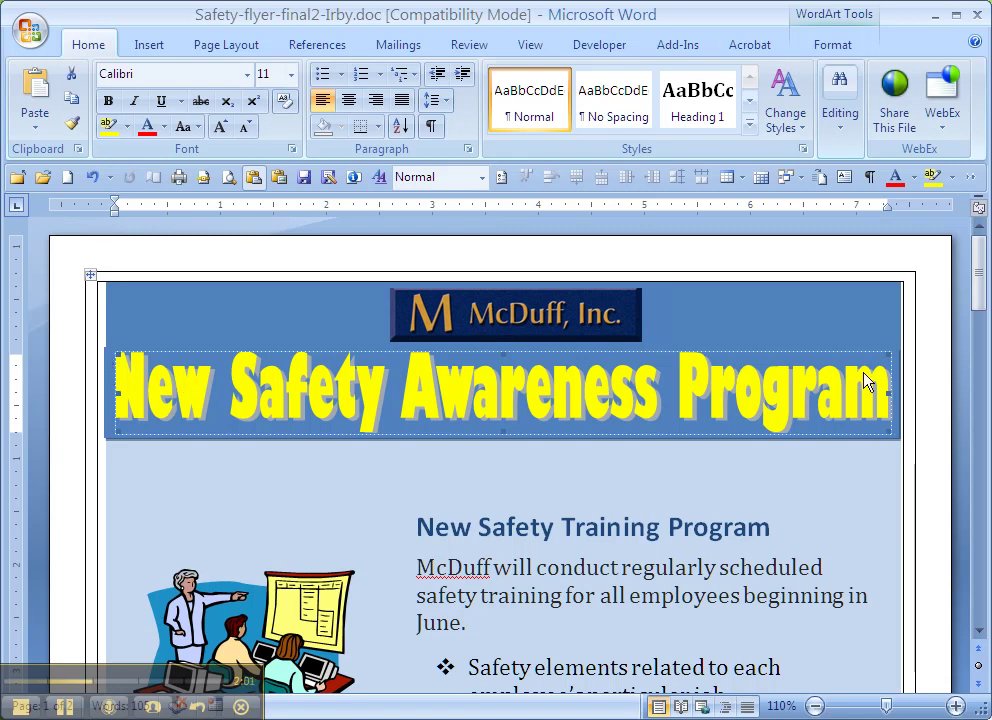
pyautogui.click(229, 371)
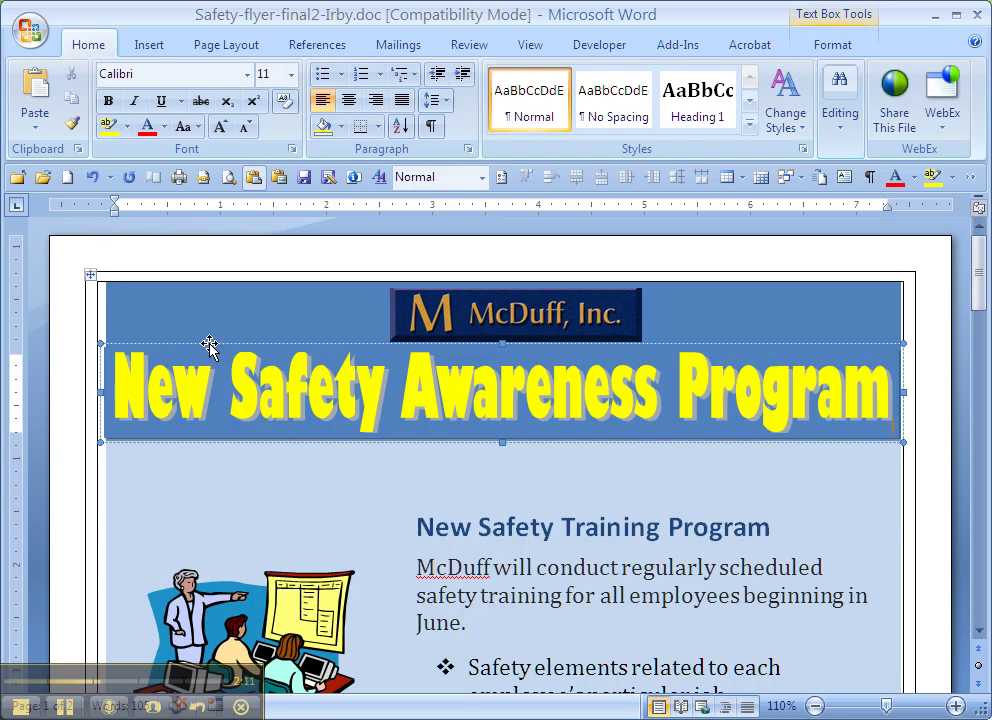
pyautogui.click(208, 343)
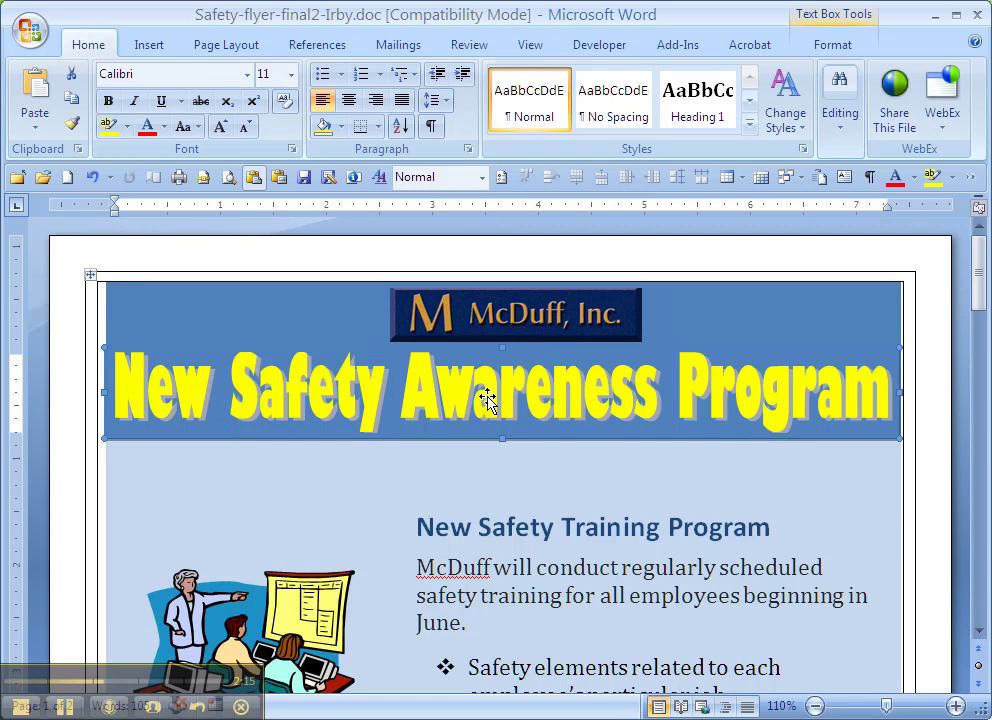
pyautogui.click(836, 17)
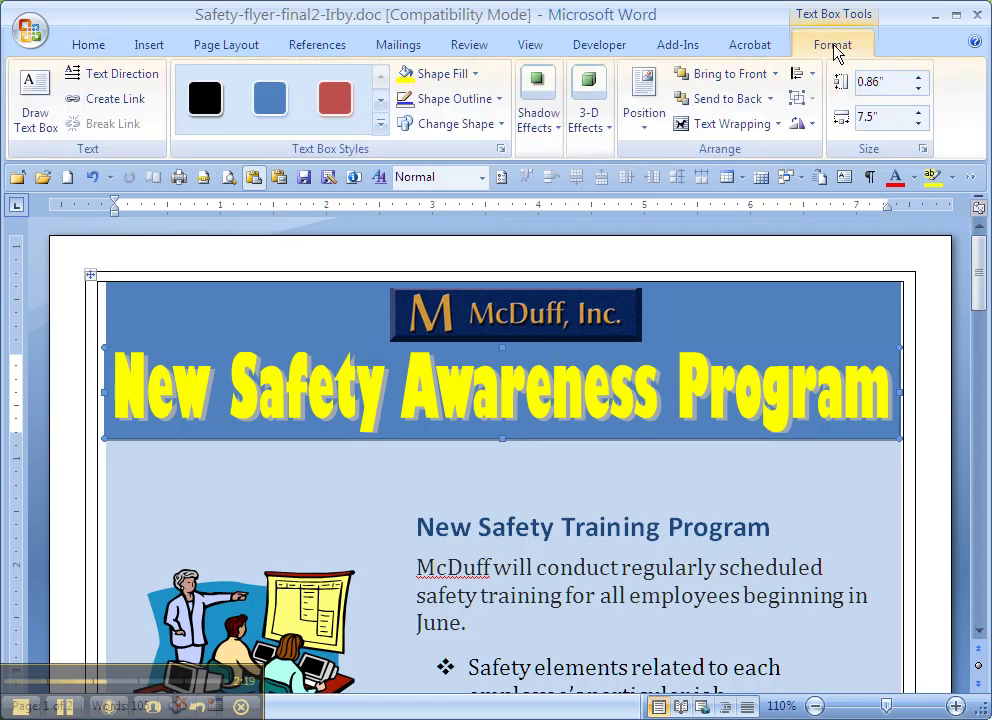
pyautogui.click(540, 122)
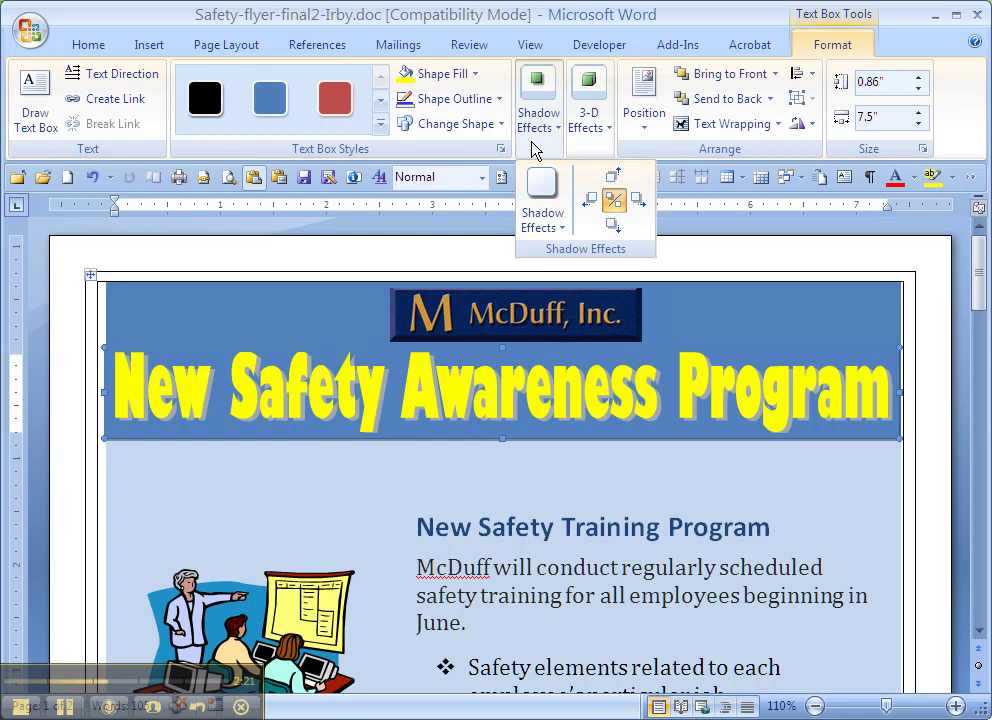
pyautogui.click(545, 196)
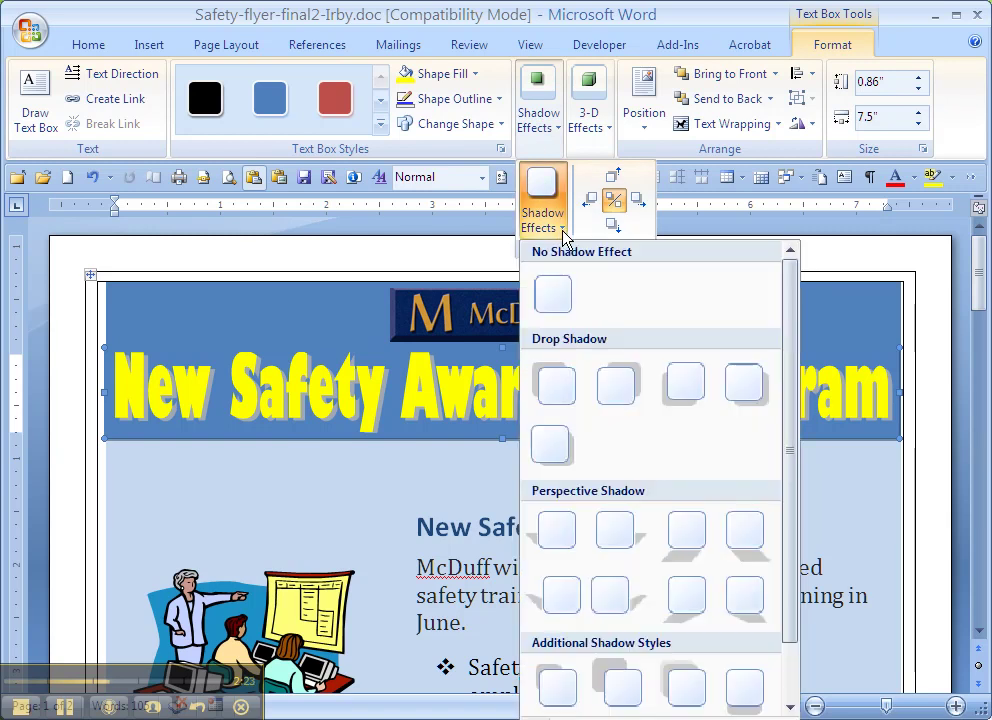
pyautogui.click(556, 291)
pyautogui.click(430, 478)
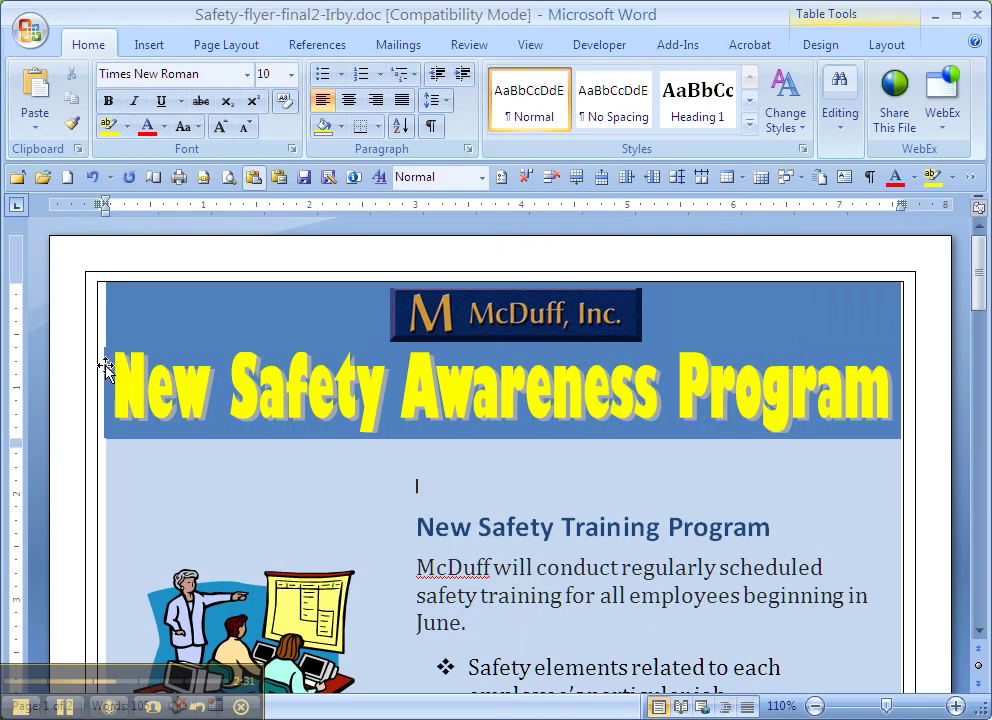
# - Nudge the title's text box slightly to the right so its edges line up with the blue header band
pyautogui.click(200, 385)
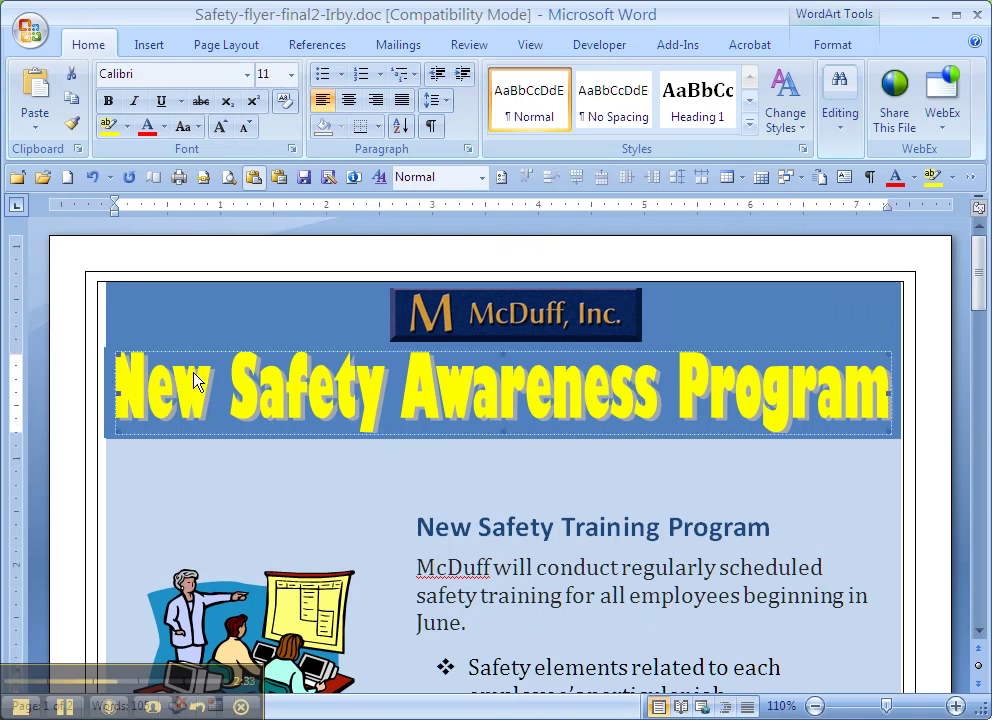
pyautogui.press('Escape')
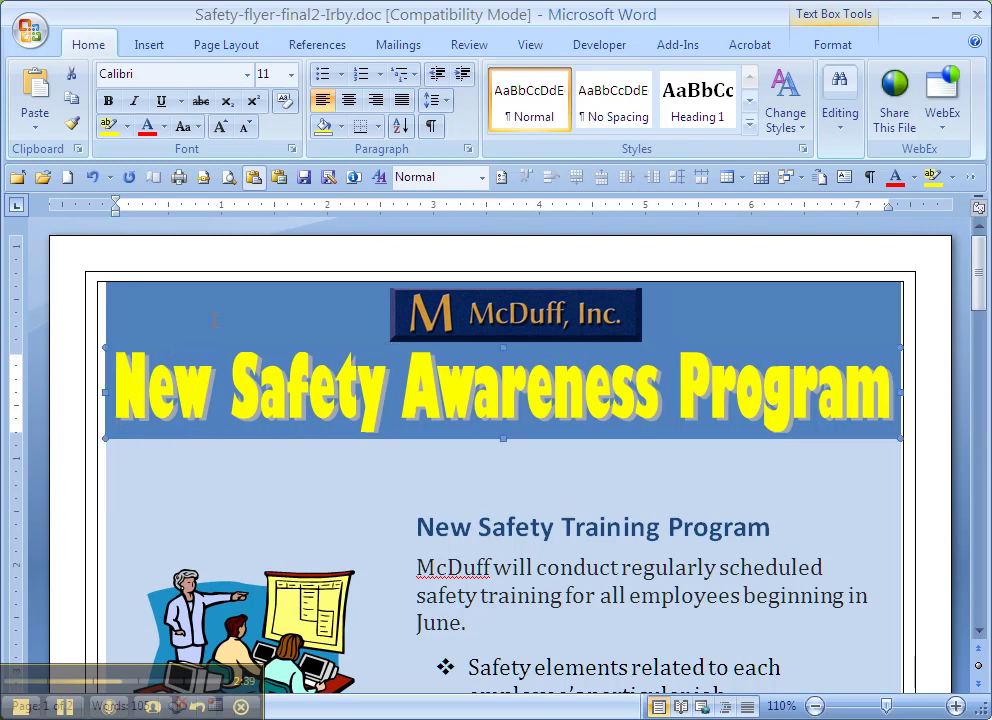
pyautogui.click(363, 476)
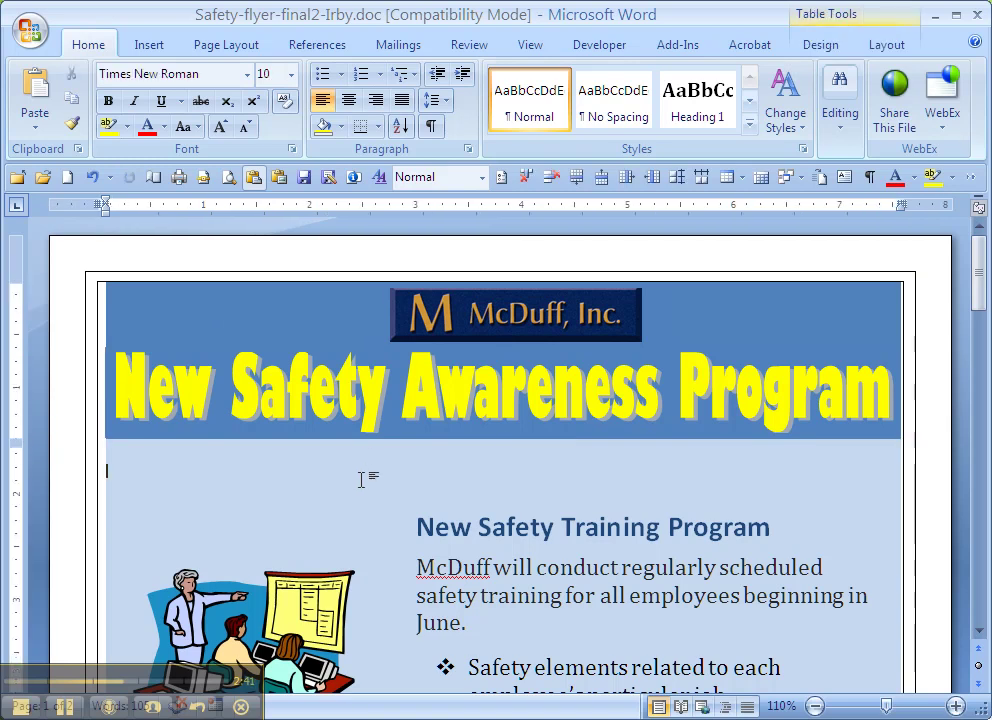
pyautogui.click(244, 380)
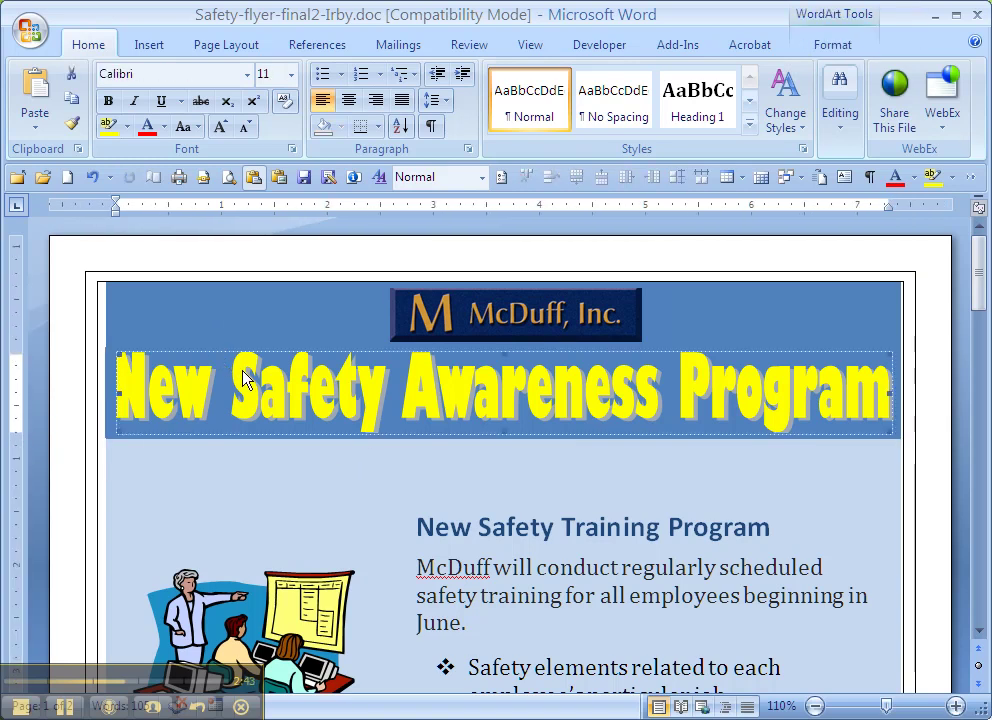
pyautogui.click(242, 378)
pyautogui.click(201, 342)
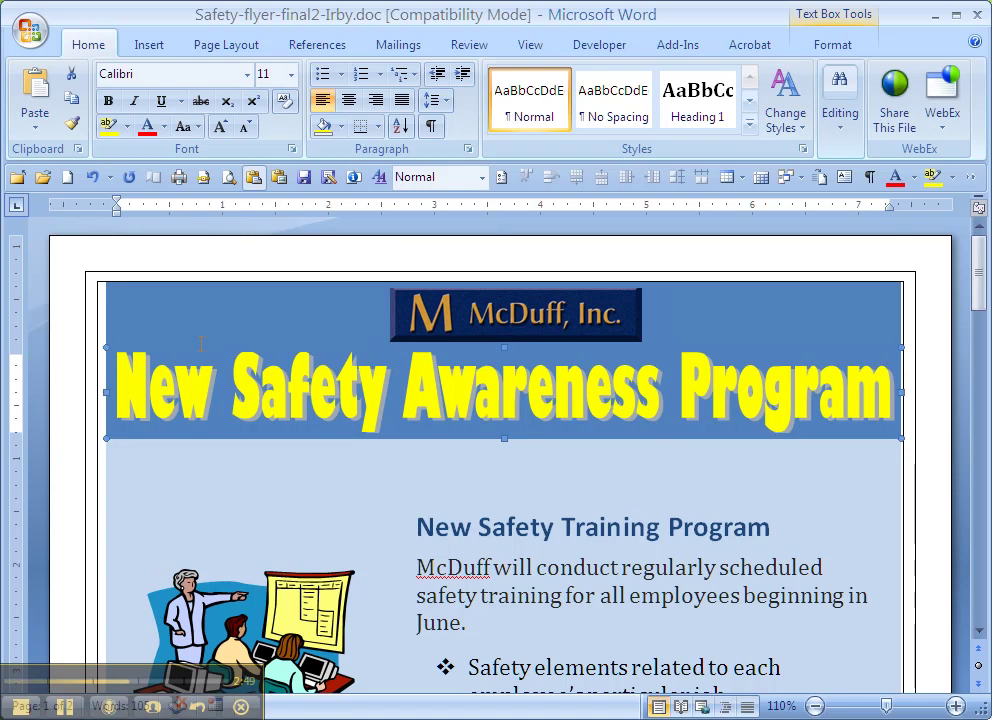
# - Delete the extra empty line directly beneath the title banner
pyautogui.click(265, 476)
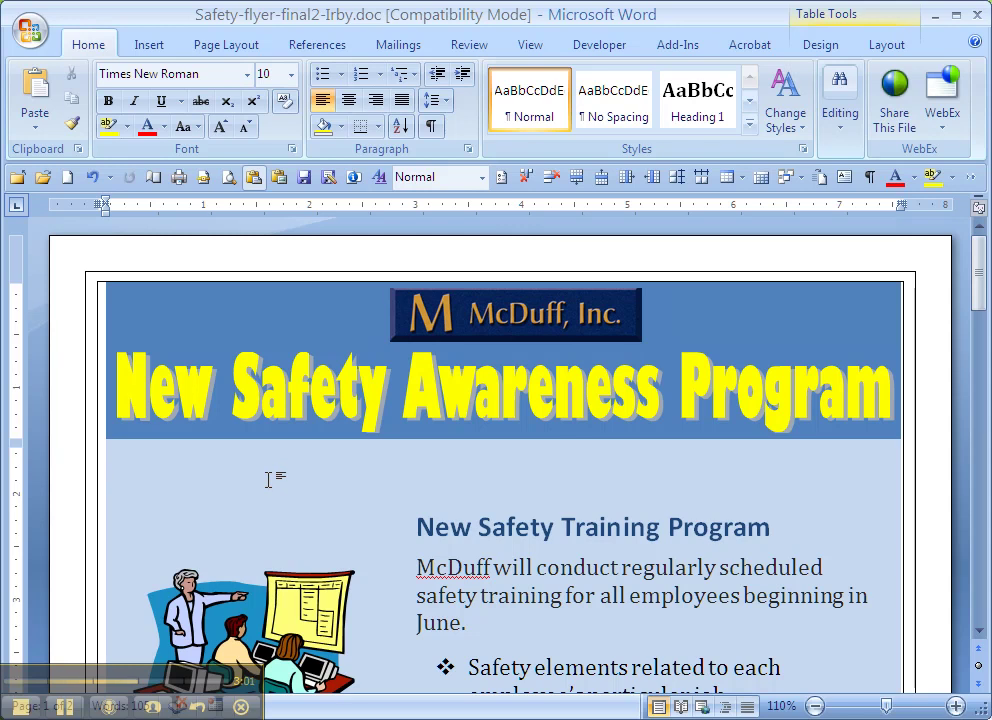
pyautogui.press('Delete')
# - Show the formatting marks and examine the empty paragraph on the blank second page
pyautogui.scroll(-10, 305, 497)
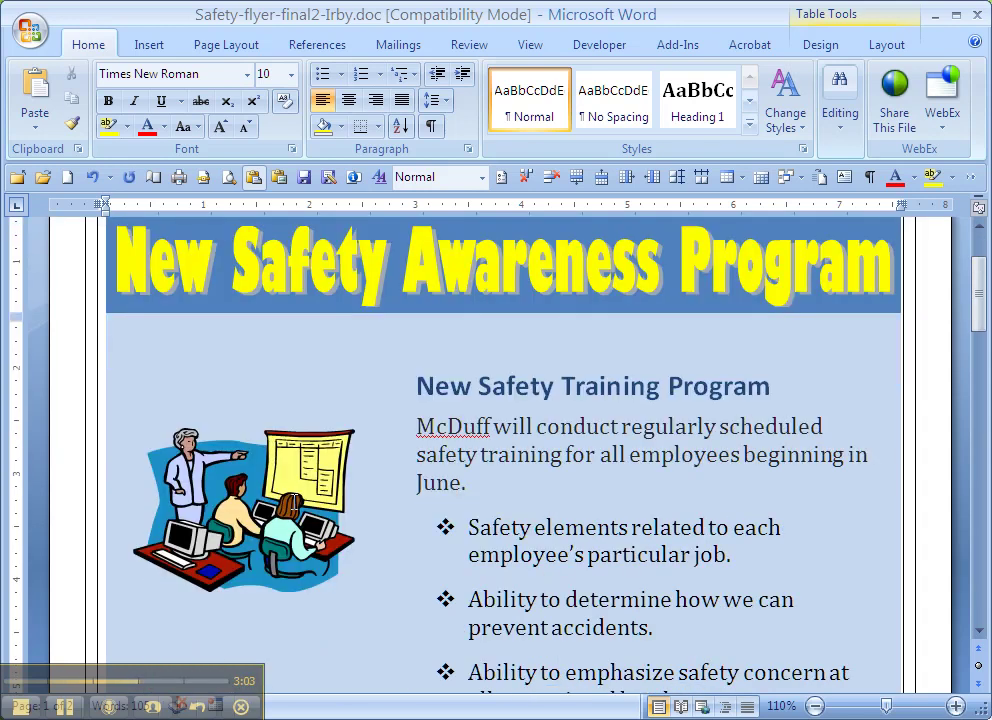
pyautogui.scroll(-9, 317, 486)
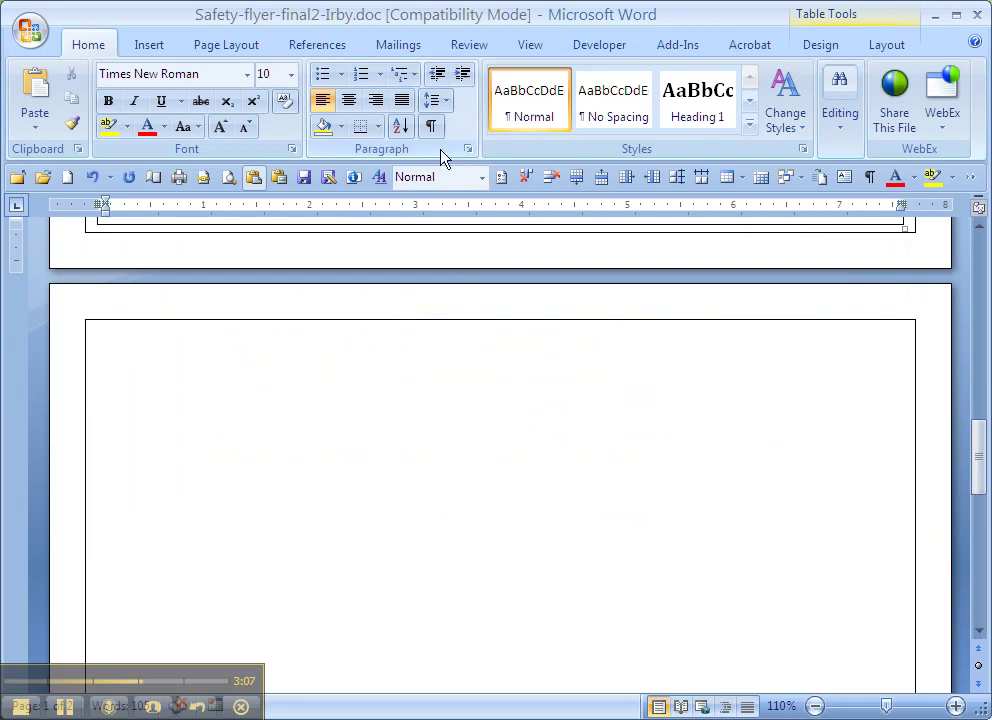
pyautogui.click(432, 127)
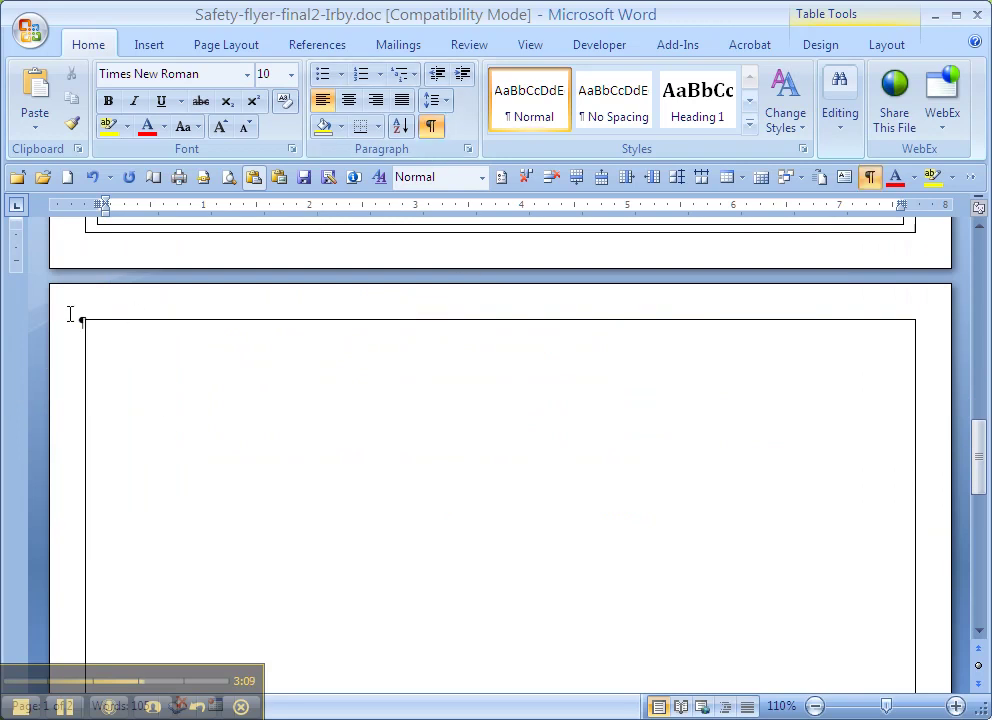
pyautogui.moveTo(72, 320); pyautogui.dragTo(88, 322)
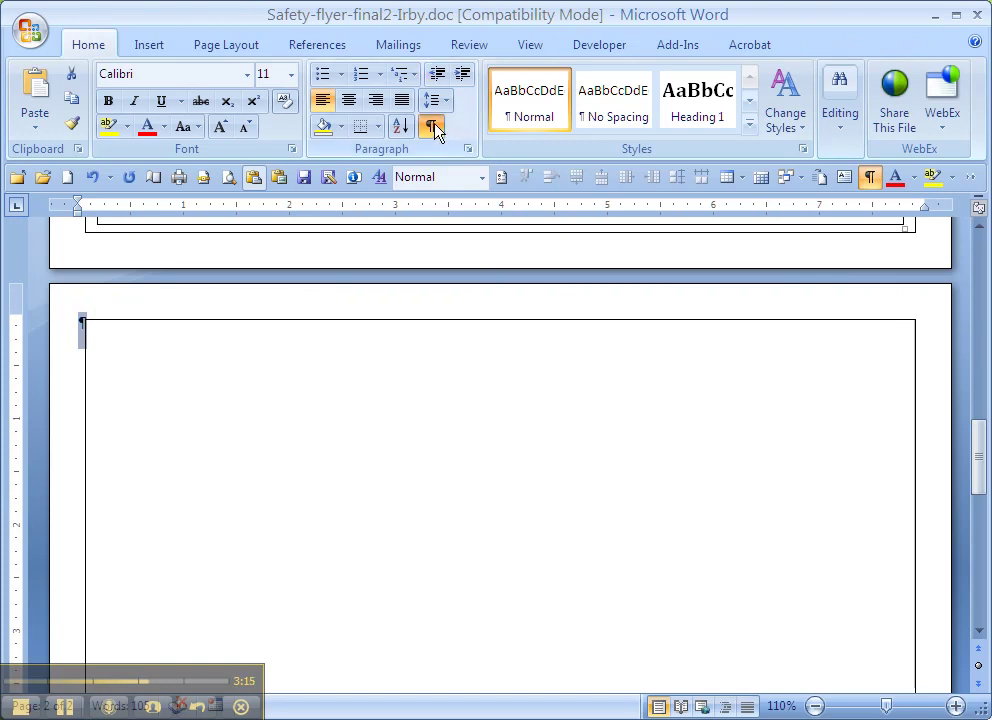
pyautogui.click(99, 348)
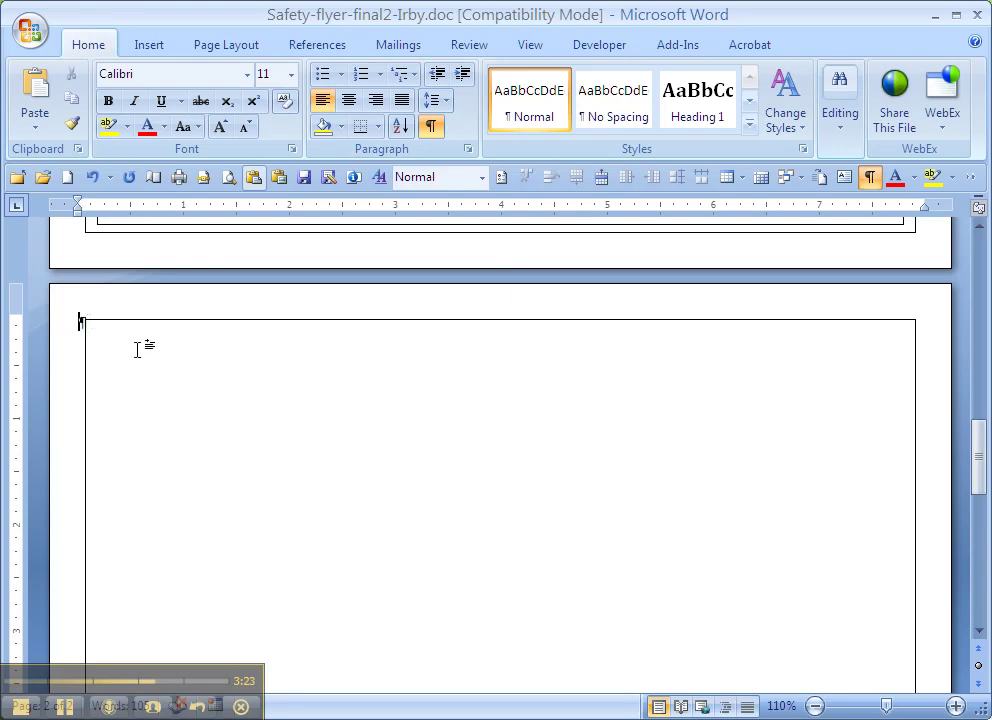
# - Compare the end of the first page with the empty paragraph on page two and select that paragraph mark
pyautogui.scroll(4, 155, 365)
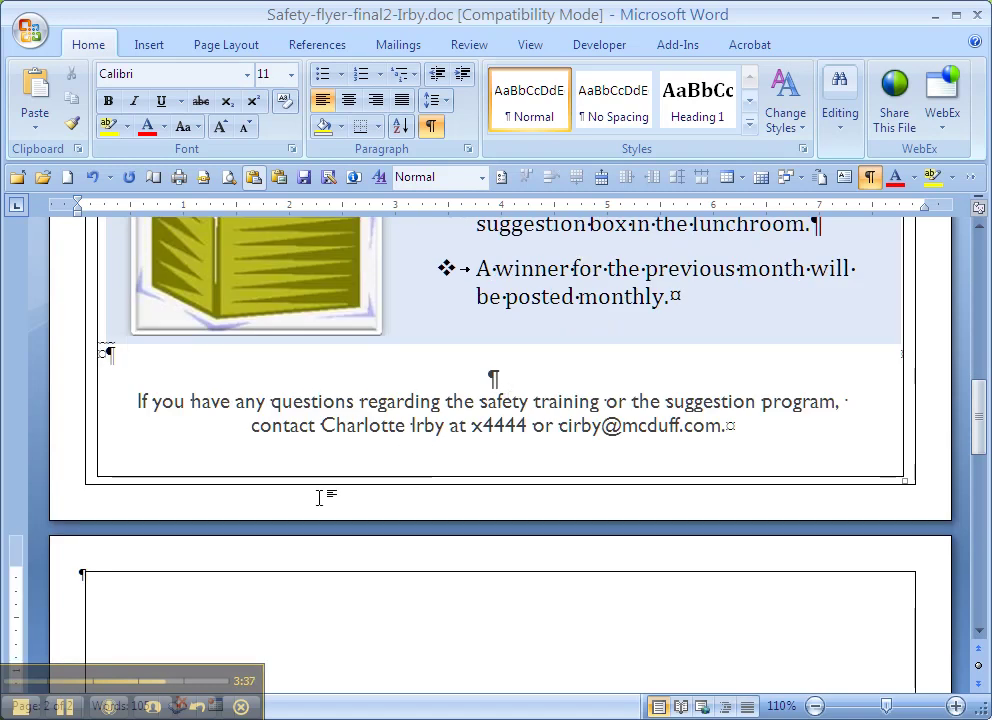
pyautogui.moveTo(69, 577); pyautogui.dragTo(84, 582)
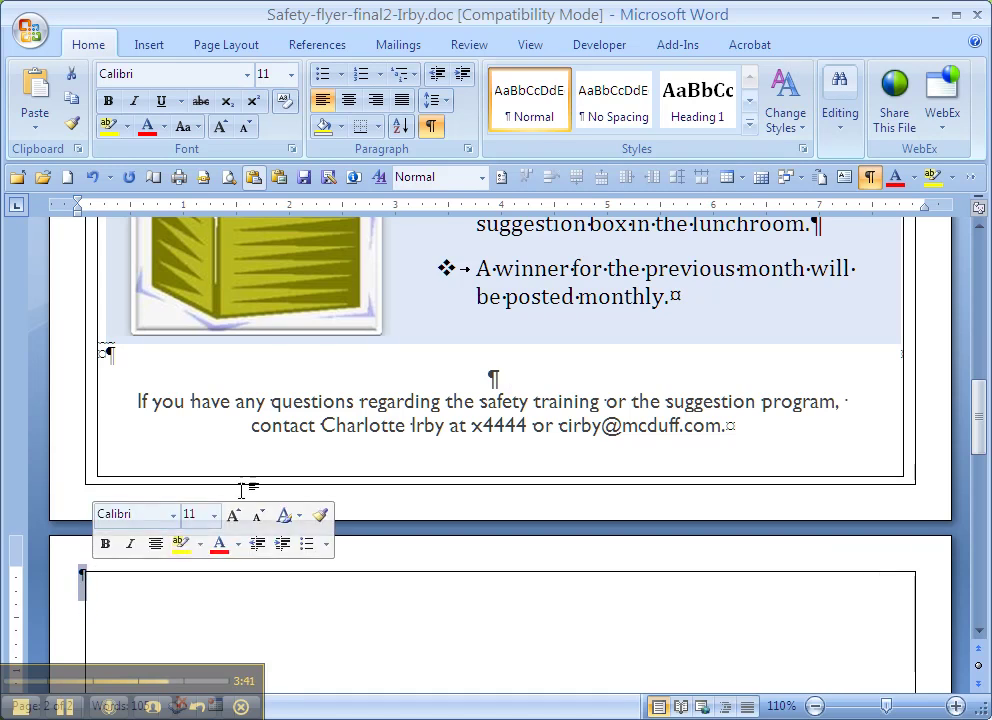
pyautogui.click(326, 403)
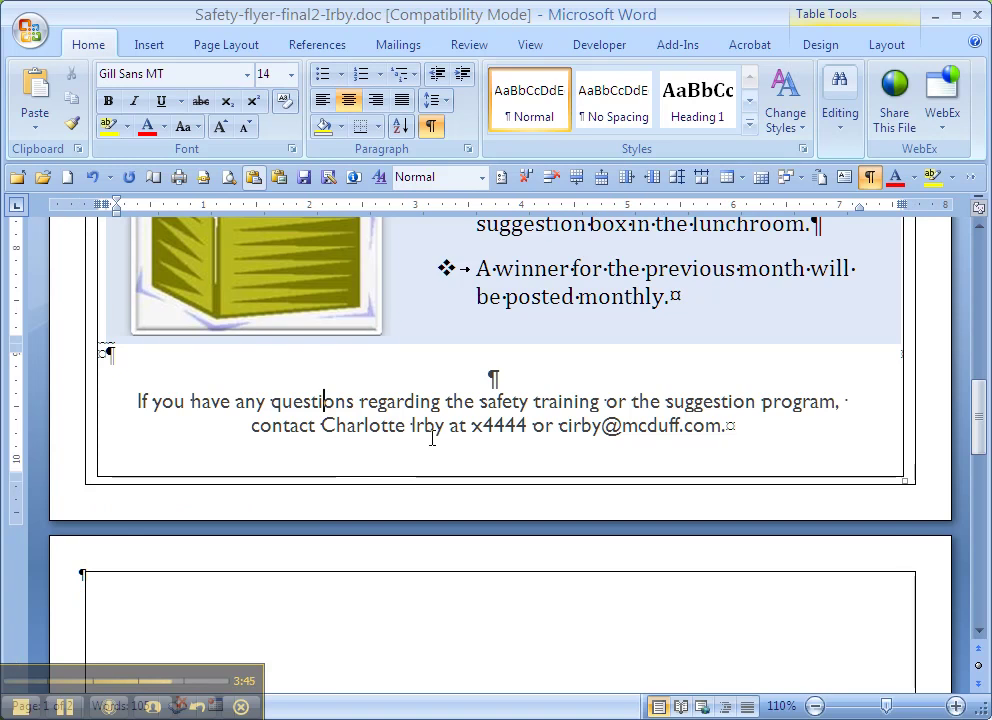
pyautogui.scroll(15, 430, 437)
pyautogui.scroll(-12, 424, 438)
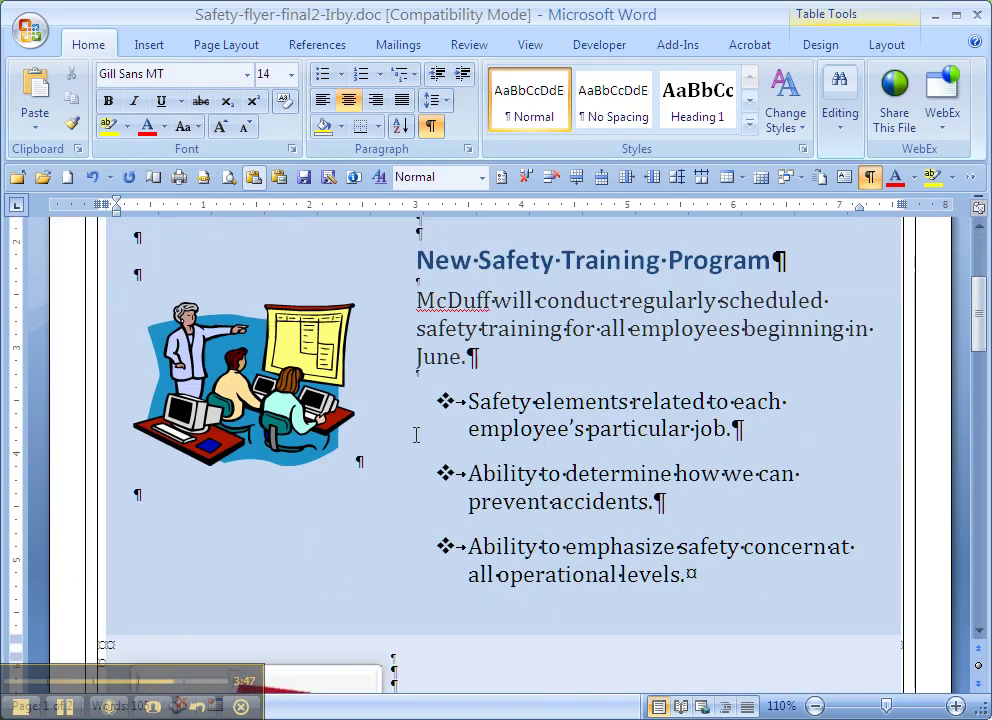
pyautogui.scroll(-4, 449, 648)
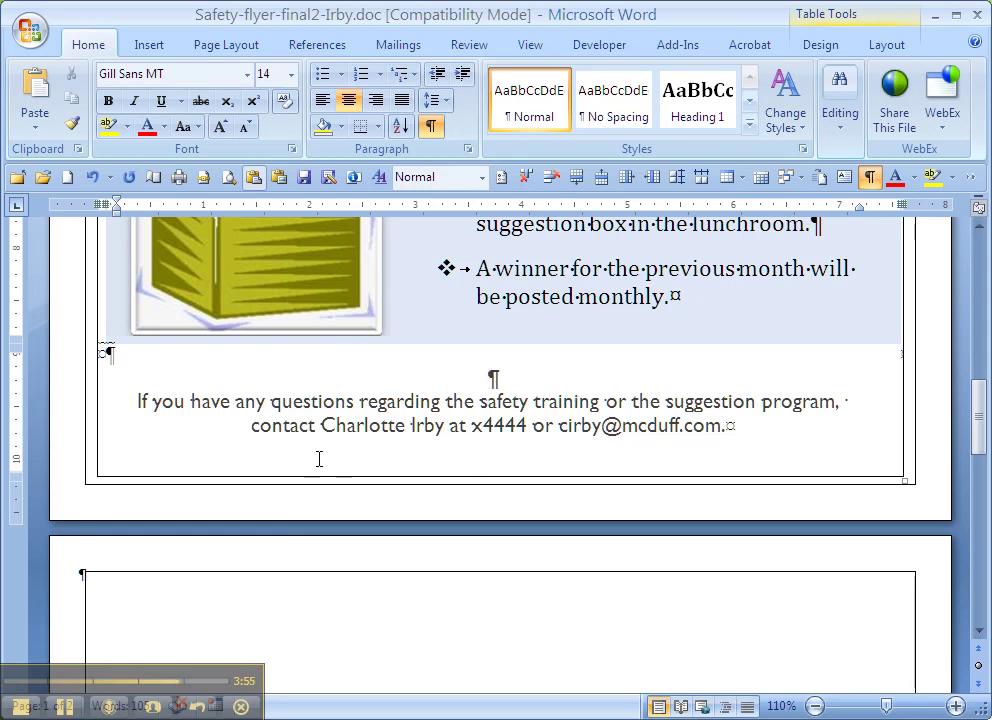
pyautogui.scroll(-2, 319, 459)
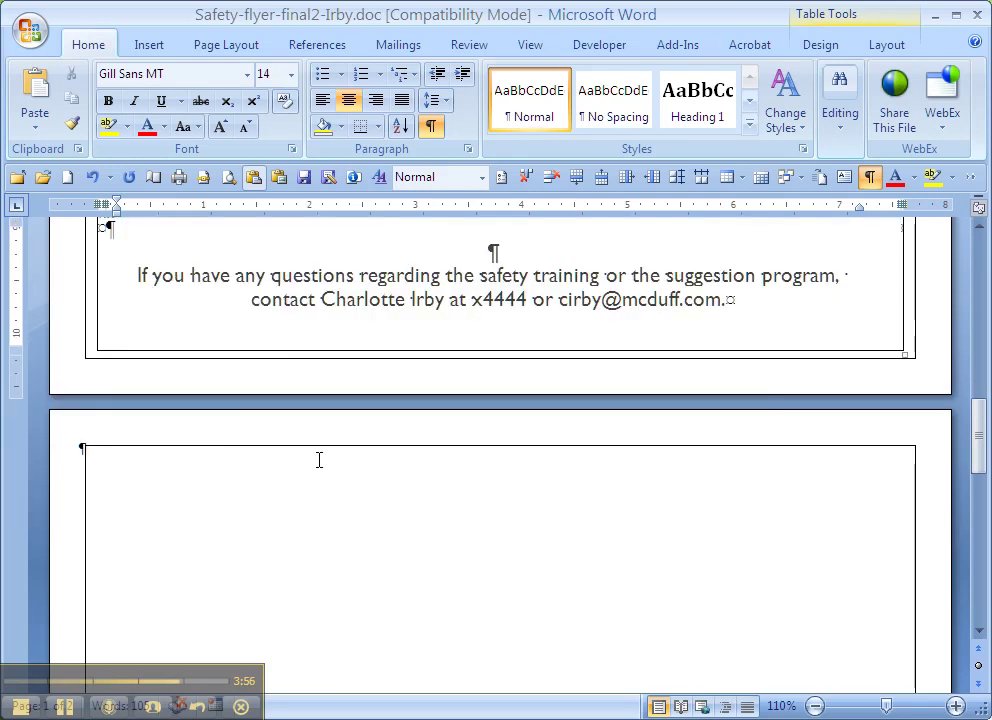
pyautogui.click(80, 448)
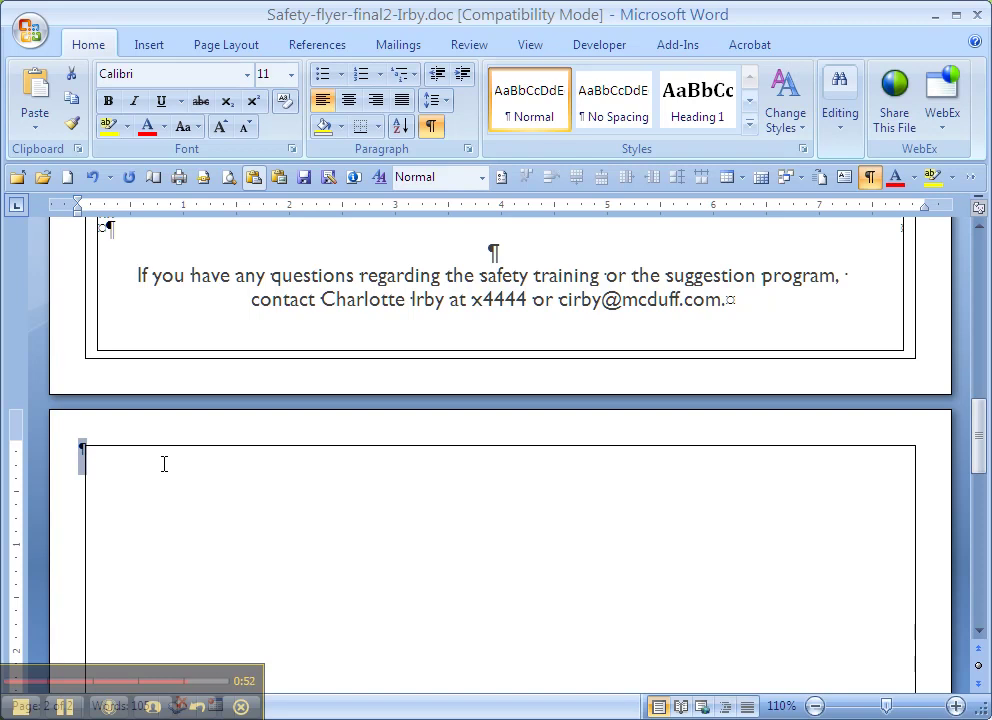
# - Hide the formatting marks and review the flyer's layout from the title banner to the blank second page
pyautogui.scroll(15, 185, 448)
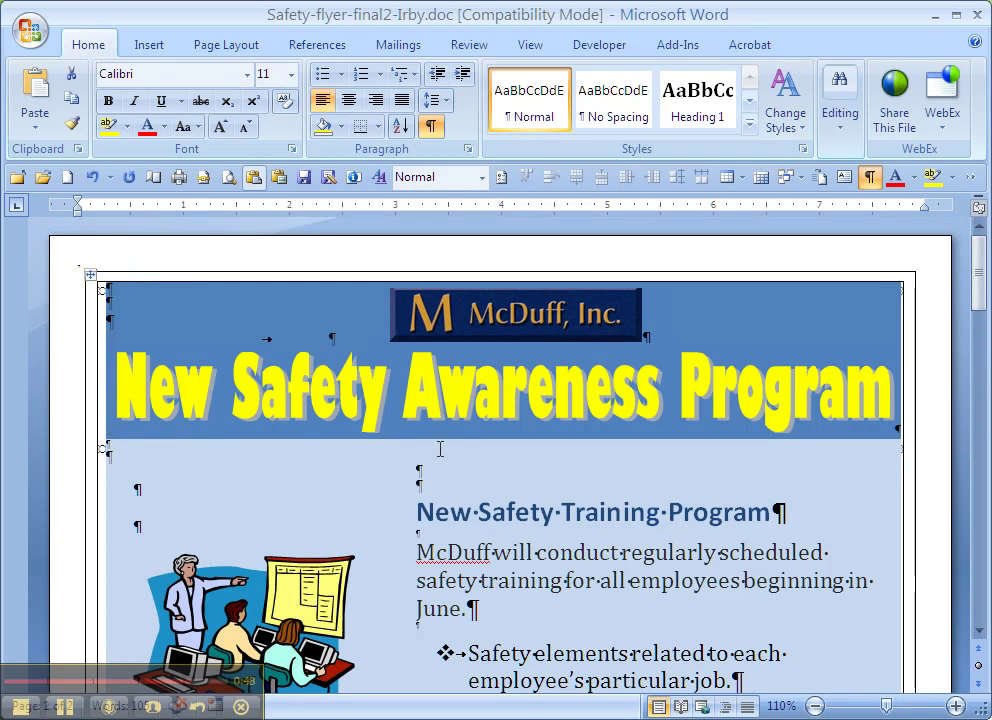
pyautogui.click(432, 127)
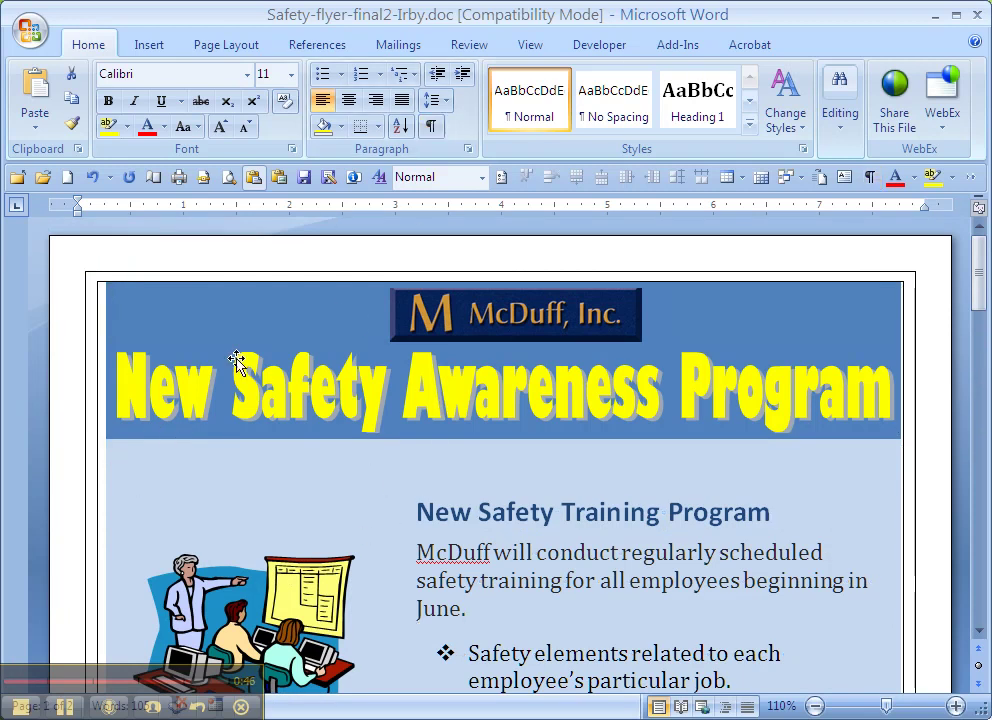
pyautogui.scroll(-12, 252, 401)
pyautogui.scroll(-4, 252, 401)
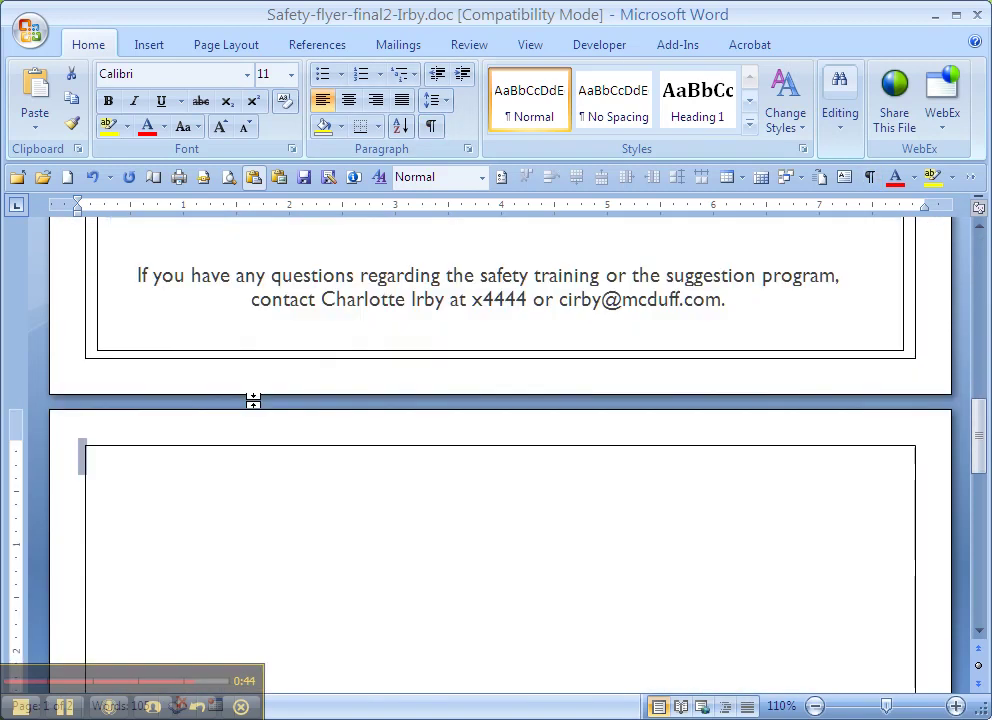
pyautogui.scroll(2, 264, 394)
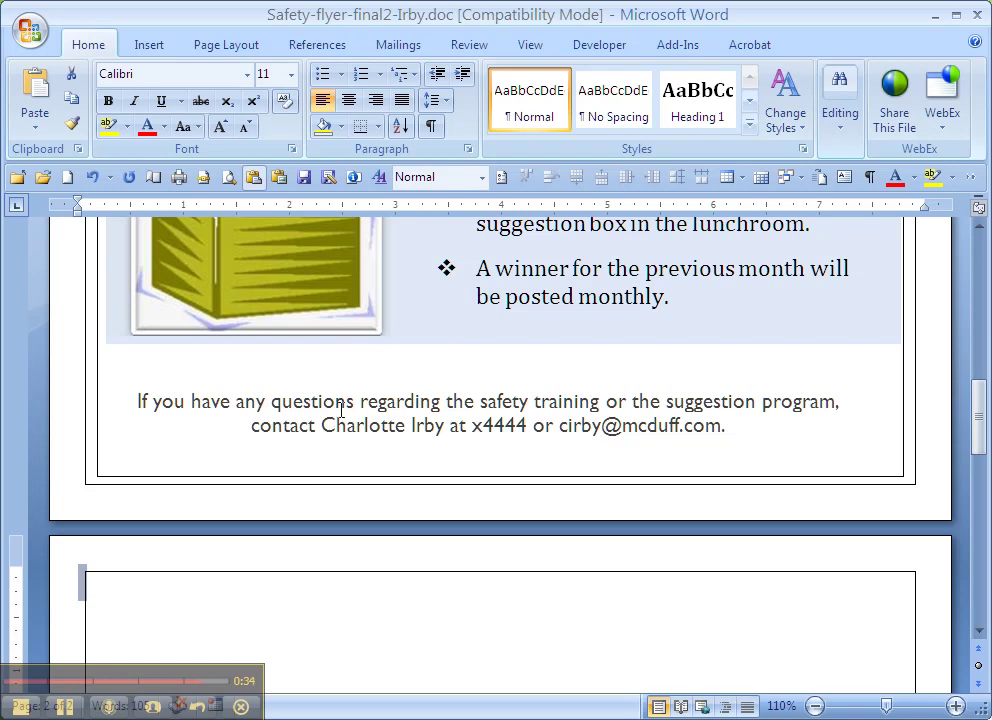
pyautogui.click(380, 409)
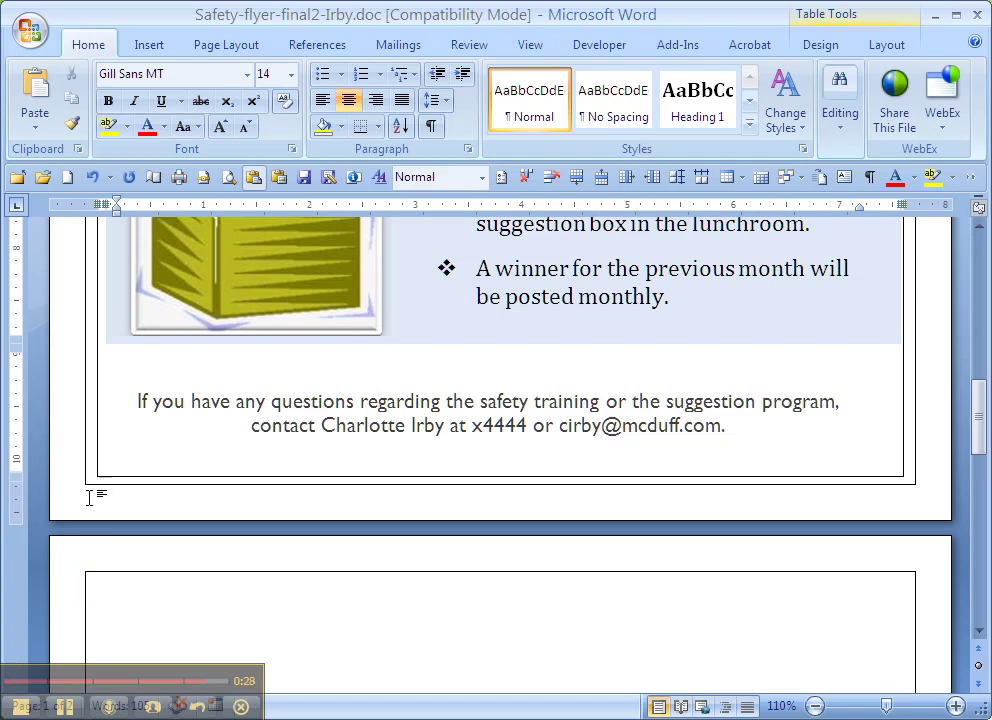
pyautogui.scroll(10, 89, 497)
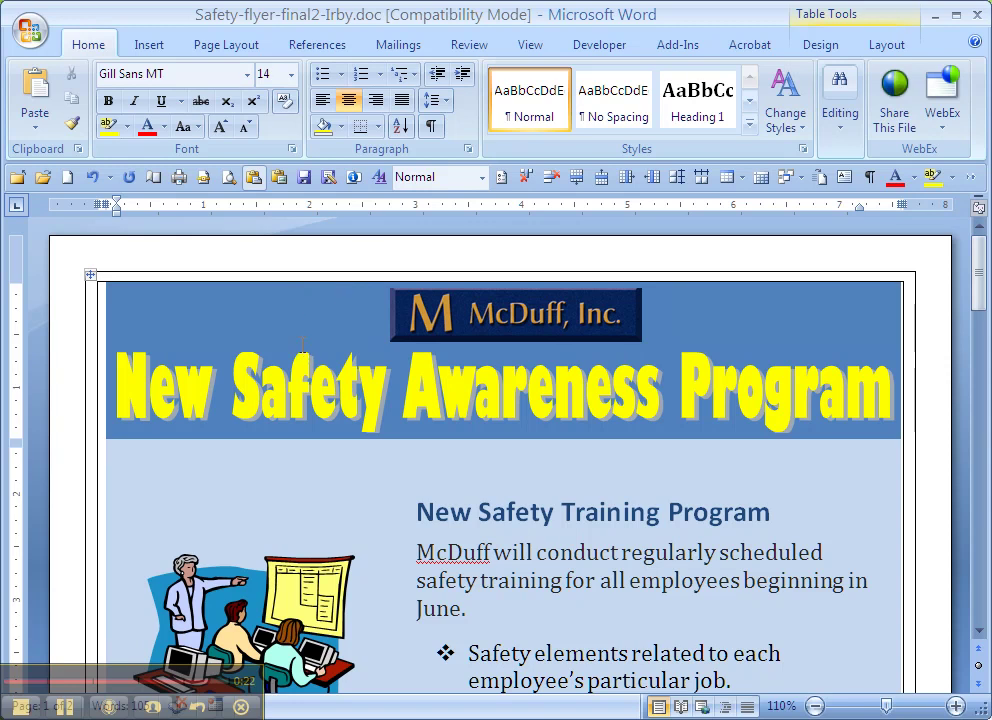
pyautogui.scroll(-2, 232, 438)
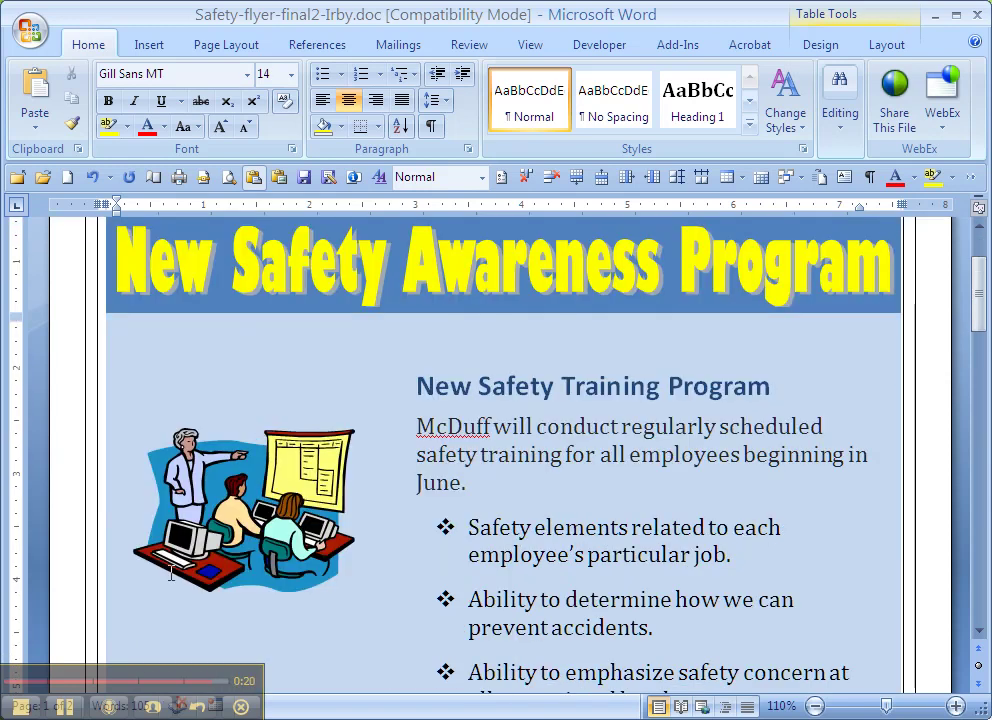